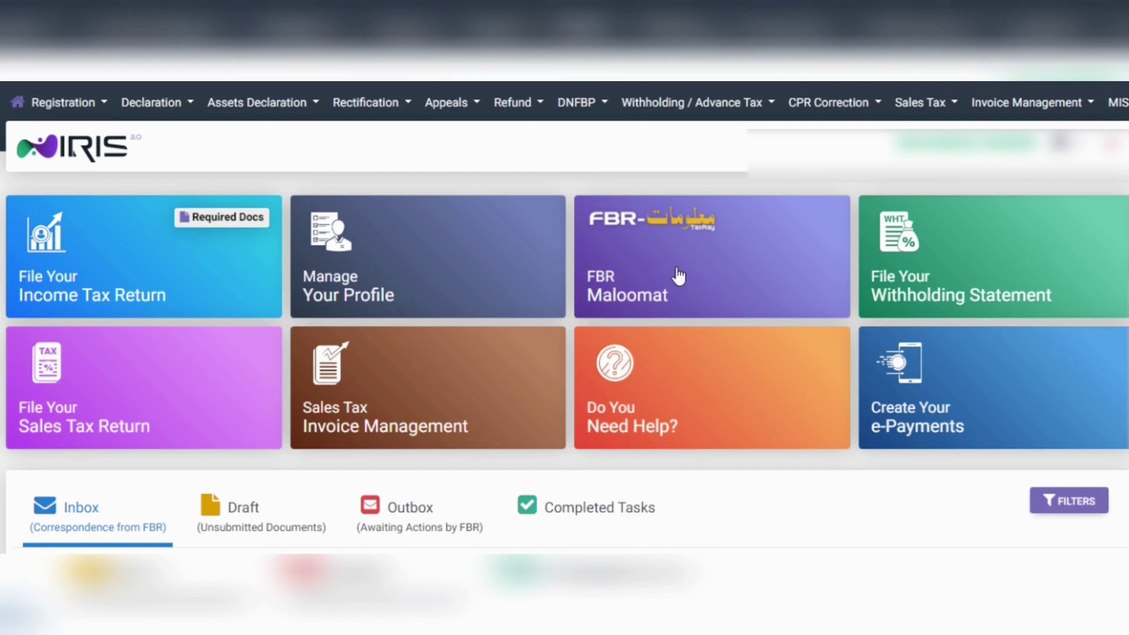
Step: Open FBR Maloomat and its Withholding section to view the taxpayer's withholding records
click(679, 274)
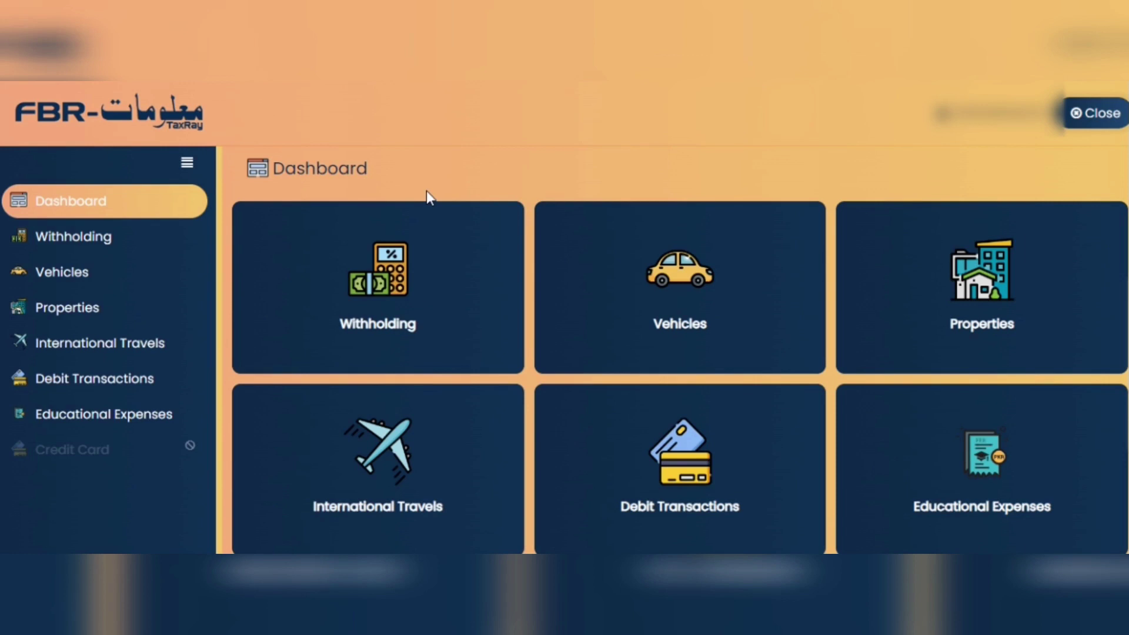
click(415, 307)
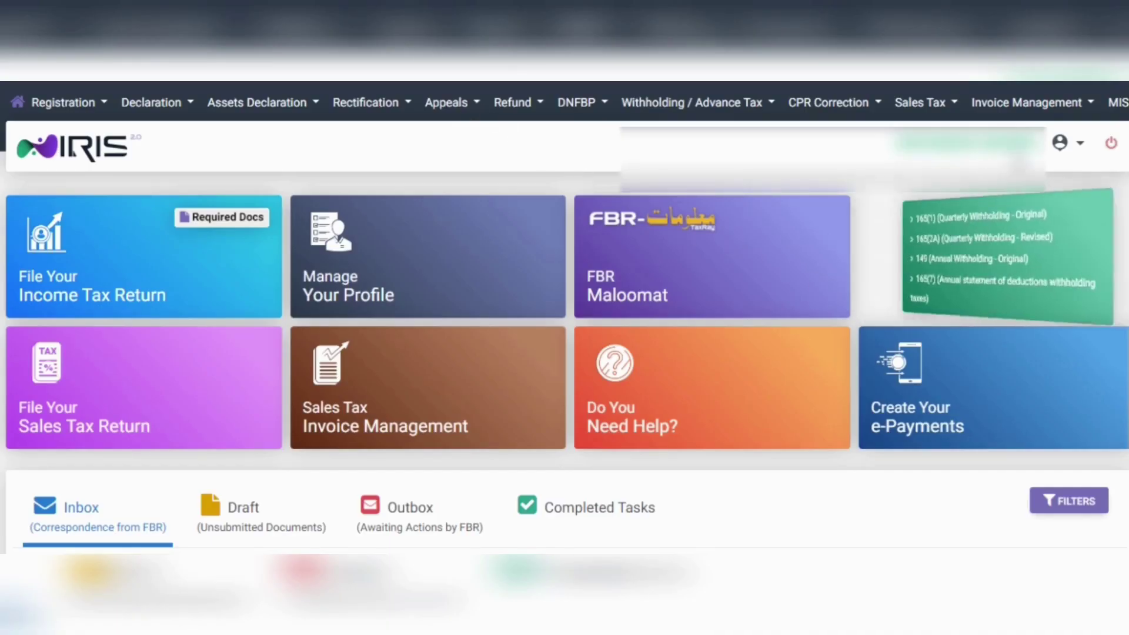
Step: Open the MIS Information Center and search the taxpayer's payment details without additional filters, then look through the listed payments
click(1111, 106)
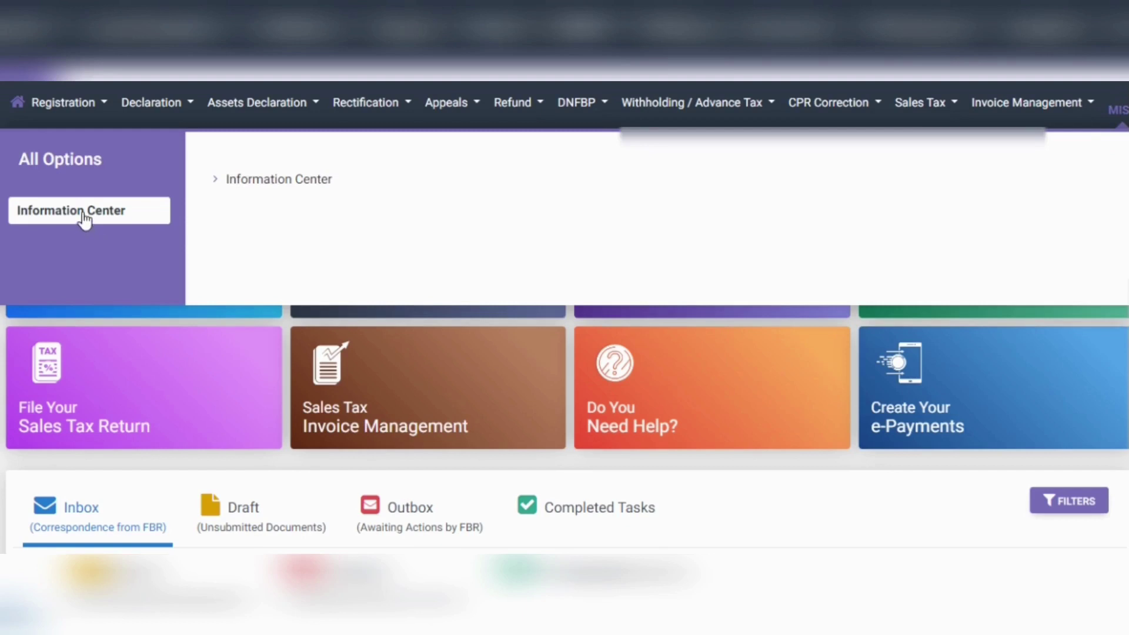
click(234, 187)
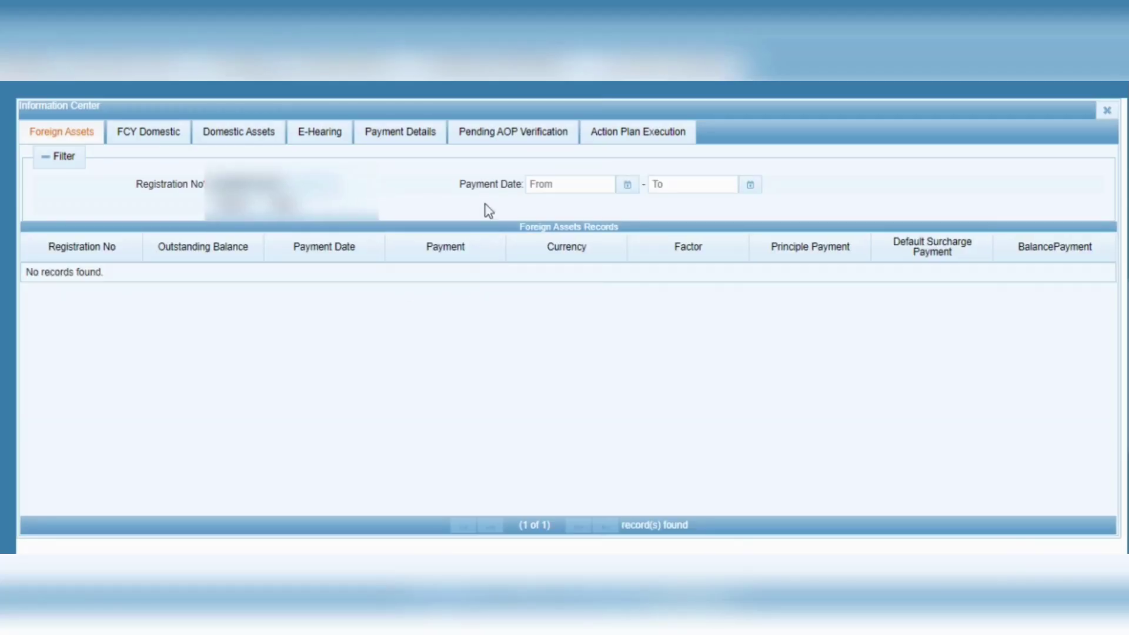
click(422, 137)
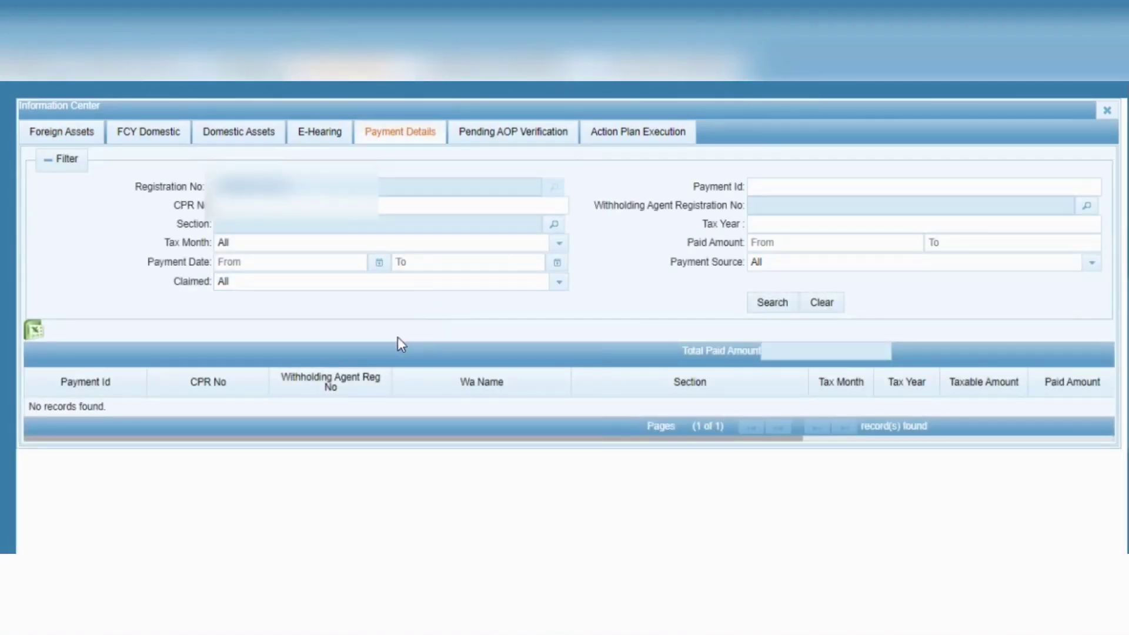
click(782, 306)
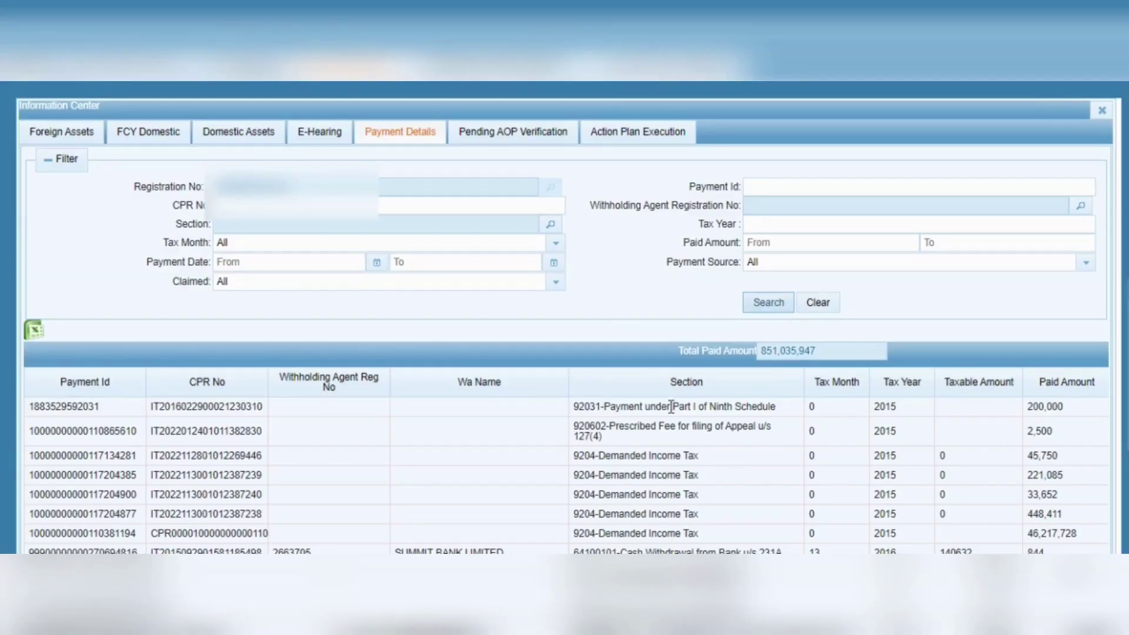
scroll(670, 409, down, 2)
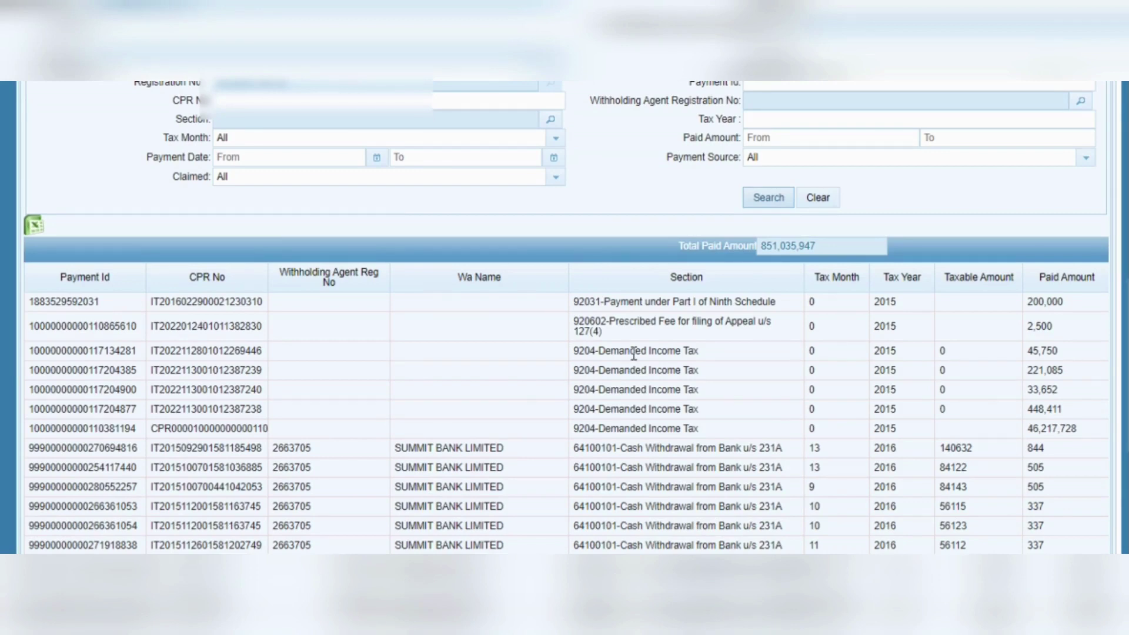
scroll(634, 358, up, 2)
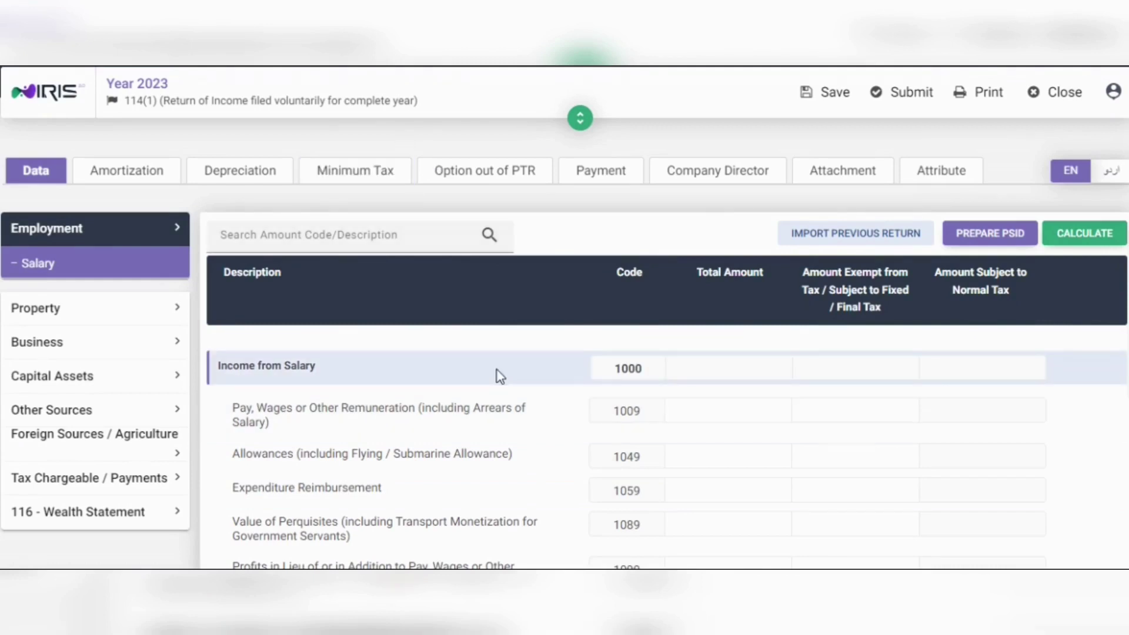
Step: In the 2023 income tax return, open the Adjustable Tax section under Tax Chargeable / Payments
scroll(471, 358, down, 3)
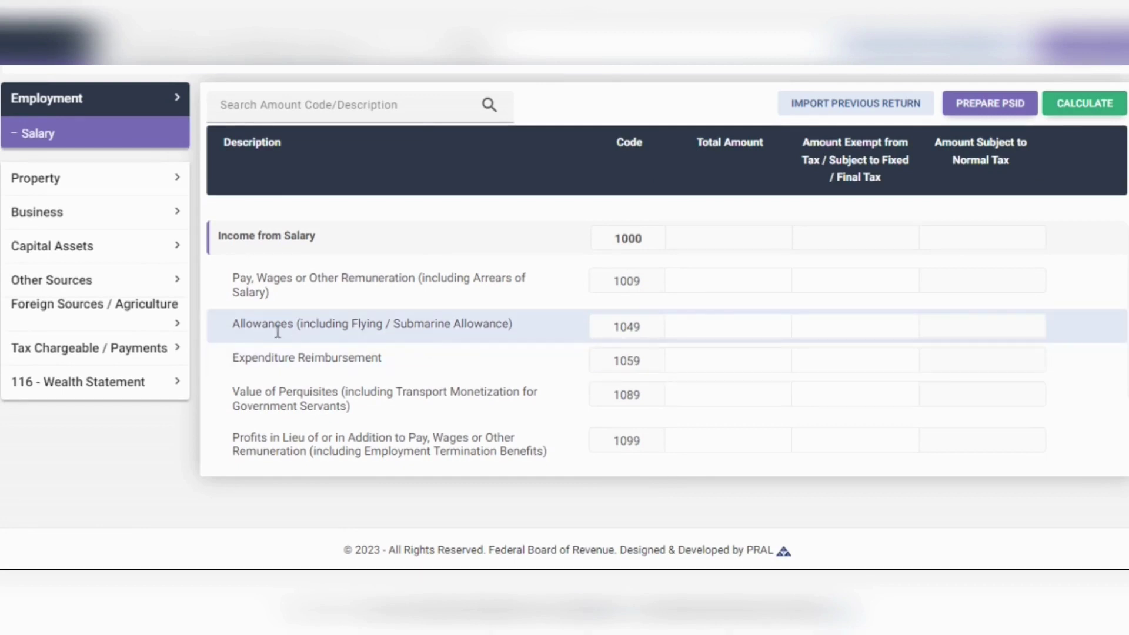
click(143, 365)
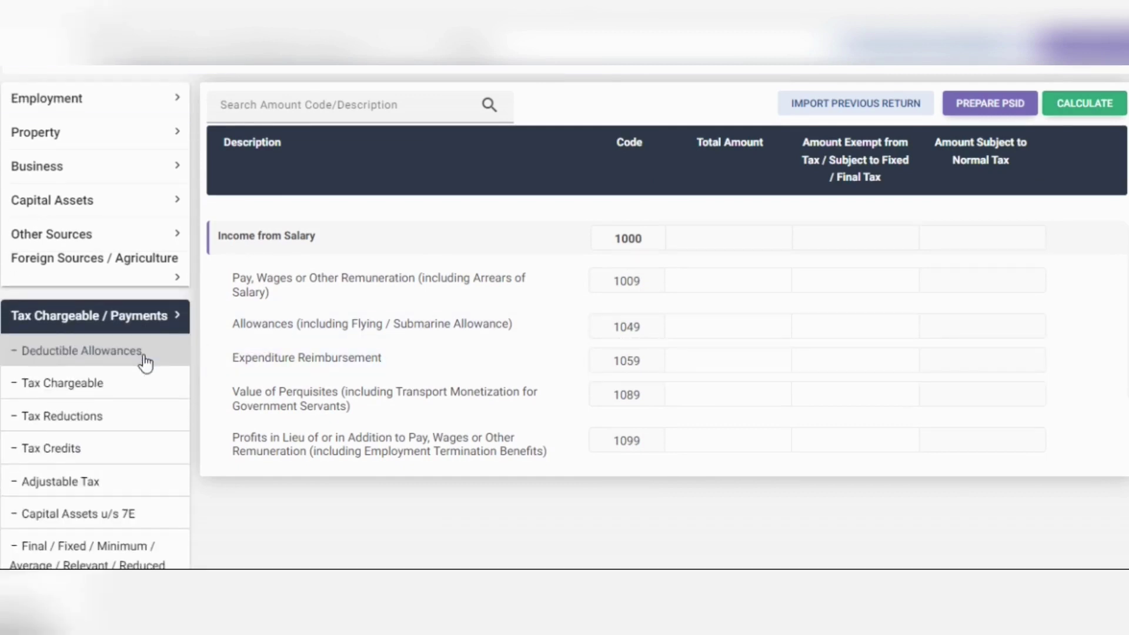
scroll(121, 363, down, 1)
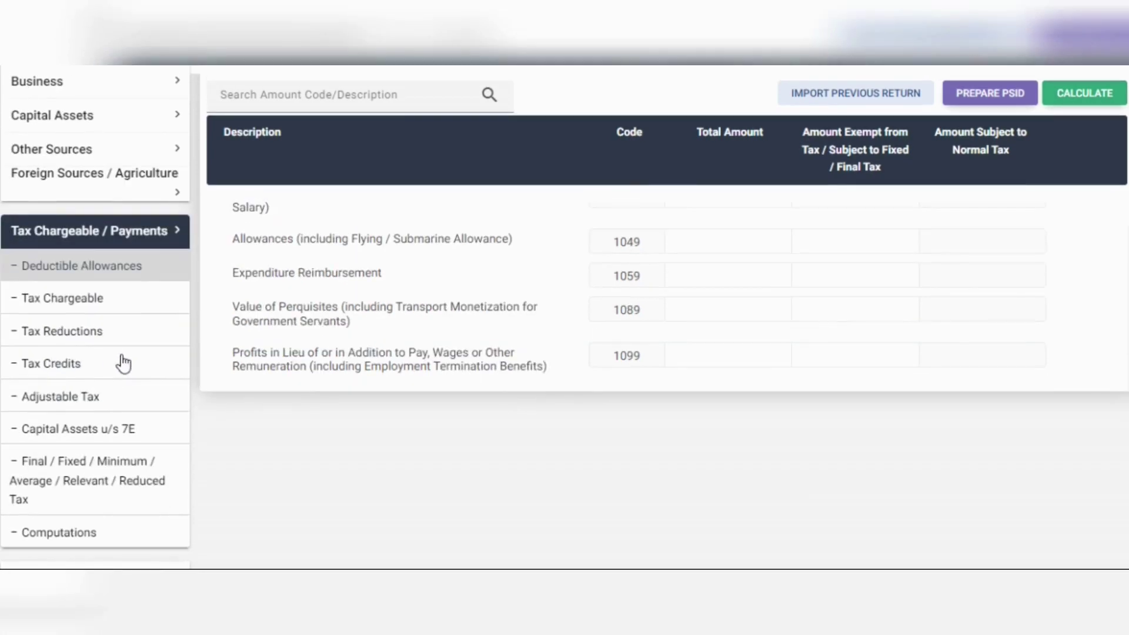
click(103, 405)
Step: Examine the adjustable tax entries for prefilled receipts and tax collected or deducted, including property transfers, utility and telephone bills
scroll(560, 411, down, 2)
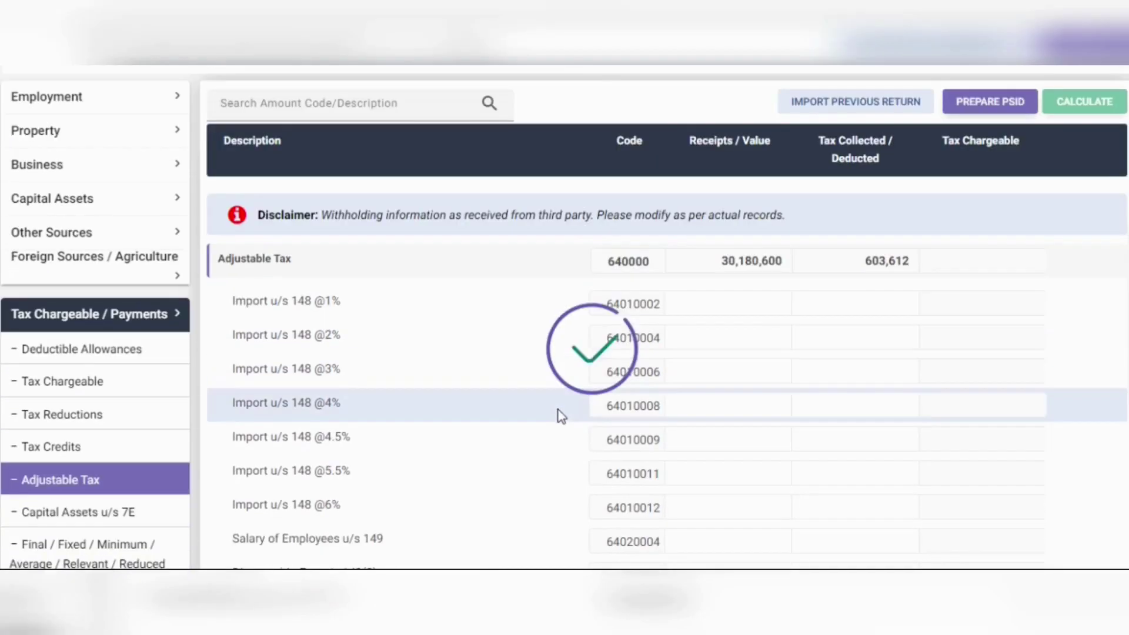
scroll(553, 385, down, 1)
scroll(537, 366, up, 1)
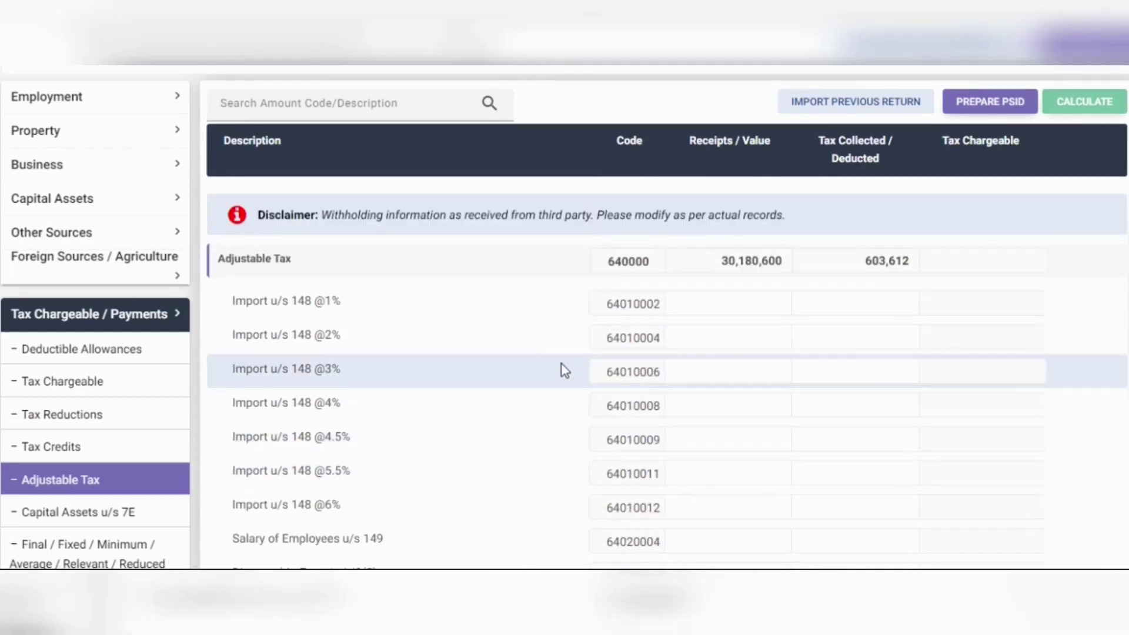
scroll(563, 370, down, 1)
scroll(562, 367, up, 1)
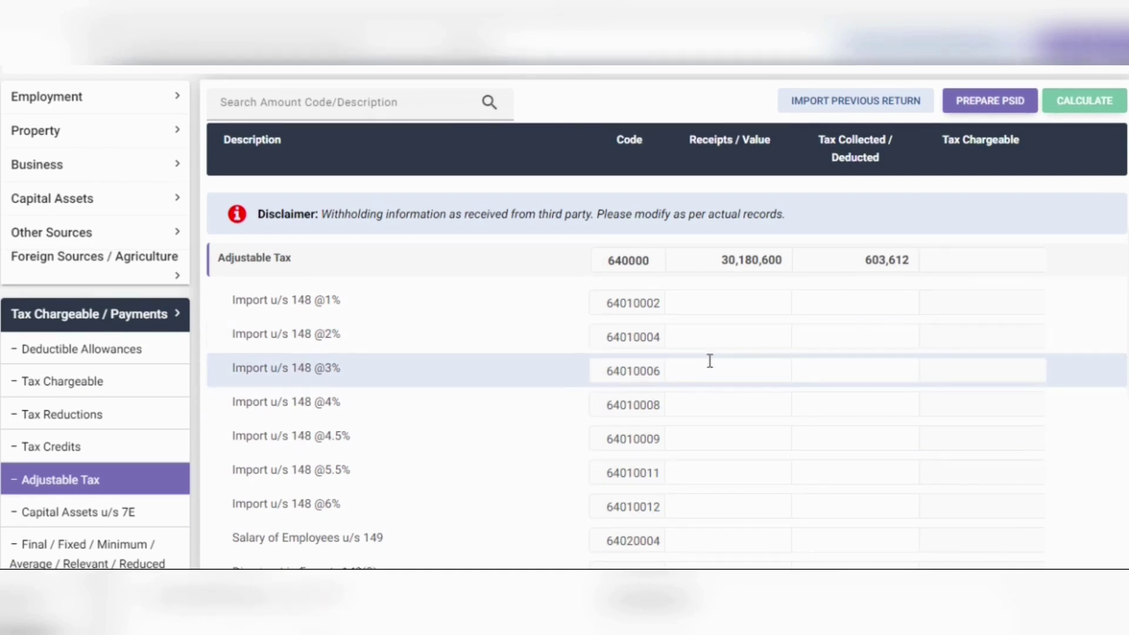
scroll(708, 361, down, 5)
scroll(710, 361, down, 15)
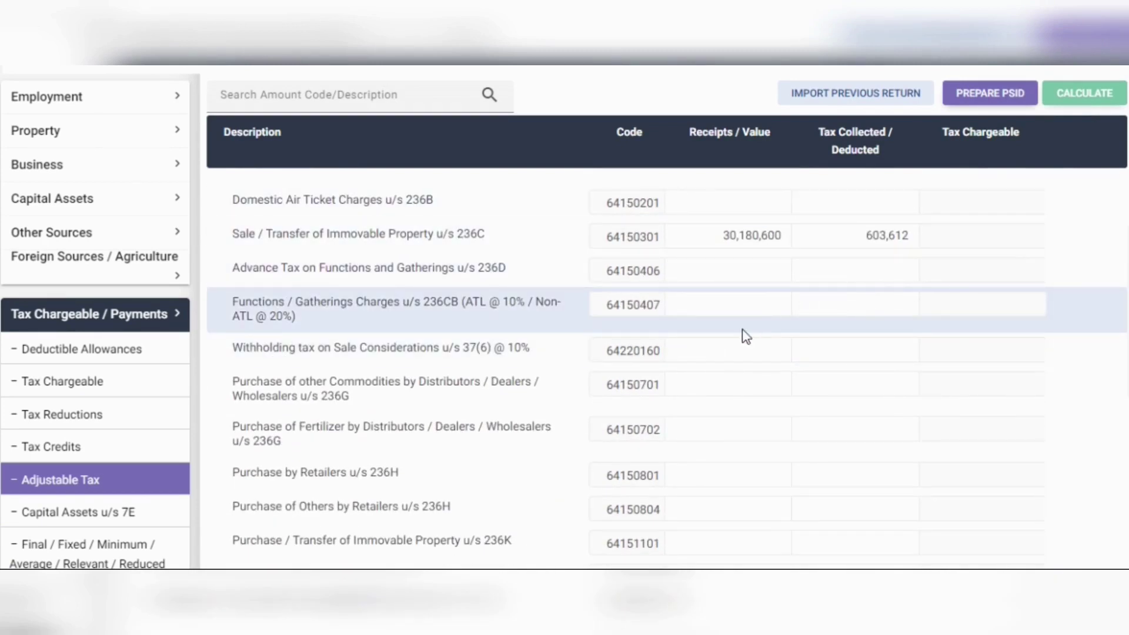
scroll(743, 329, down, 8)
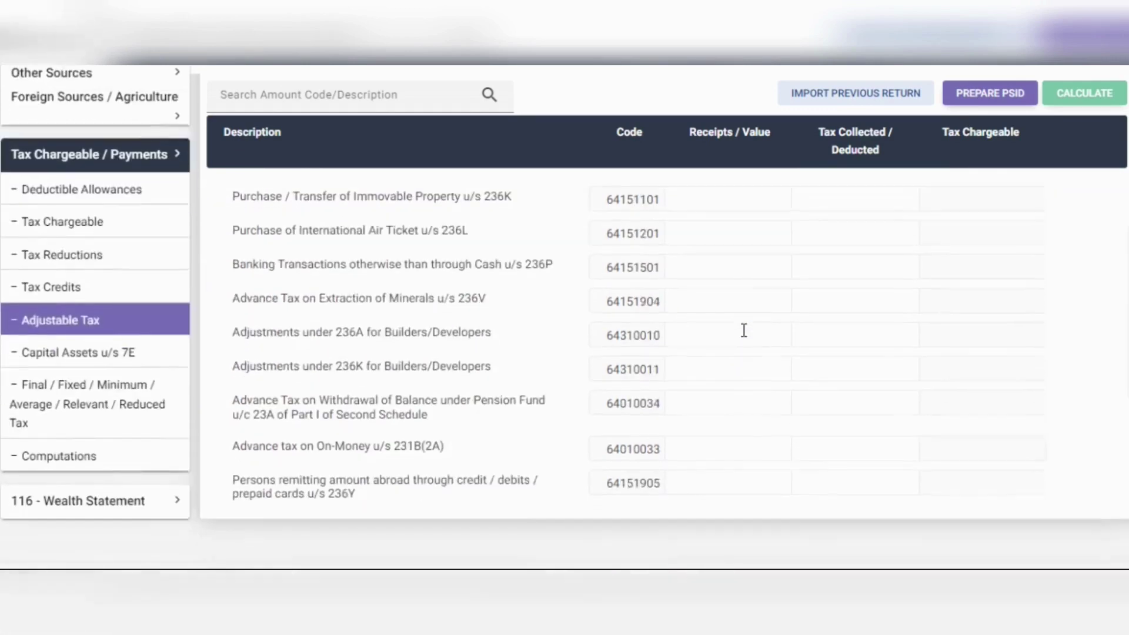
scroll(744, 330, up, 2)
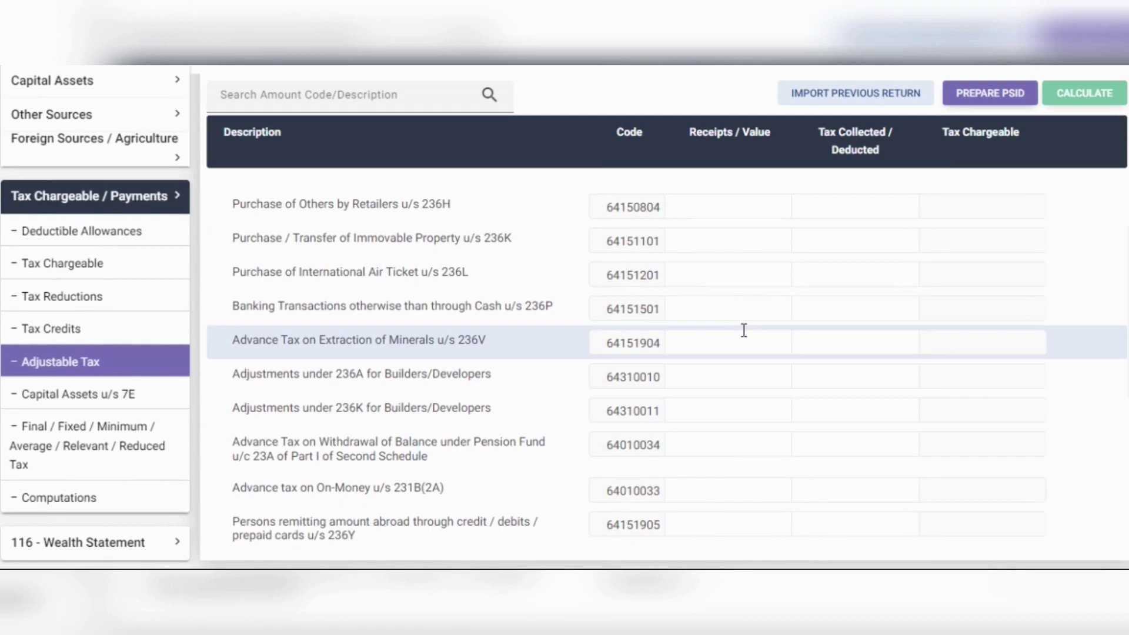
scroll(671, 406, up, 8)
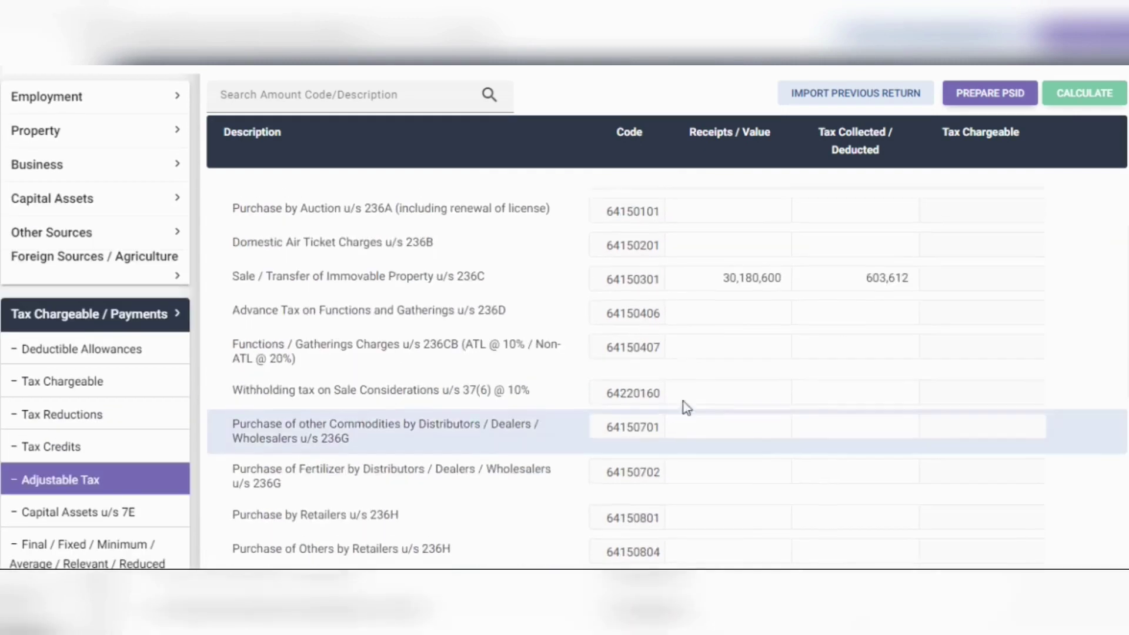
scroll(685, 400, up, 6)
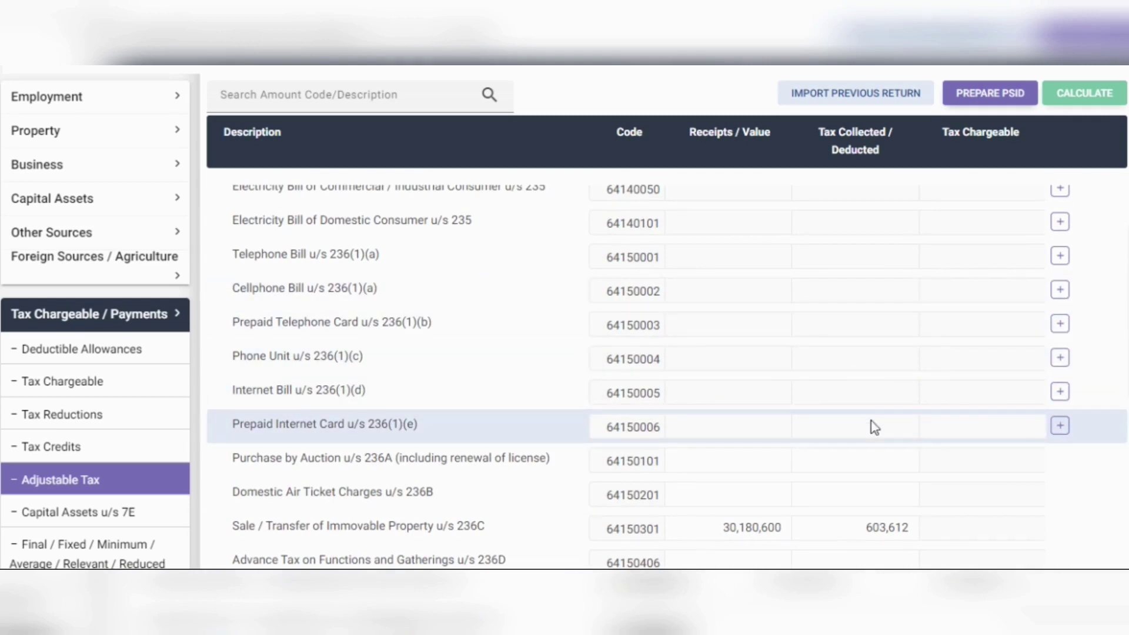
scroll(875, 428, up, 4)
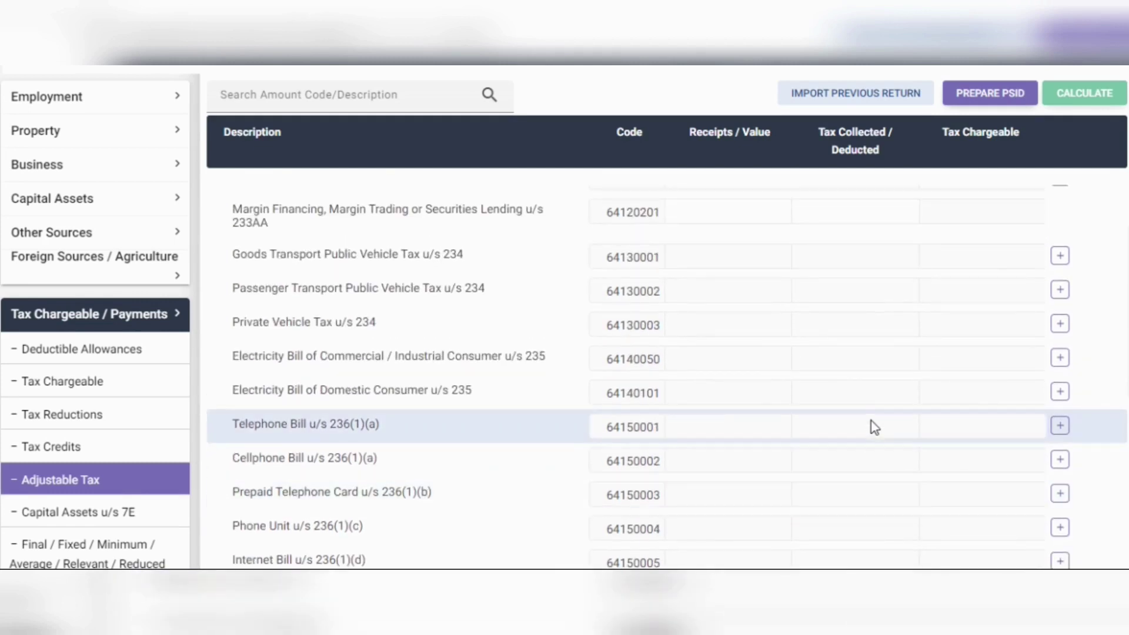
scroll(123, 512, down, 2)
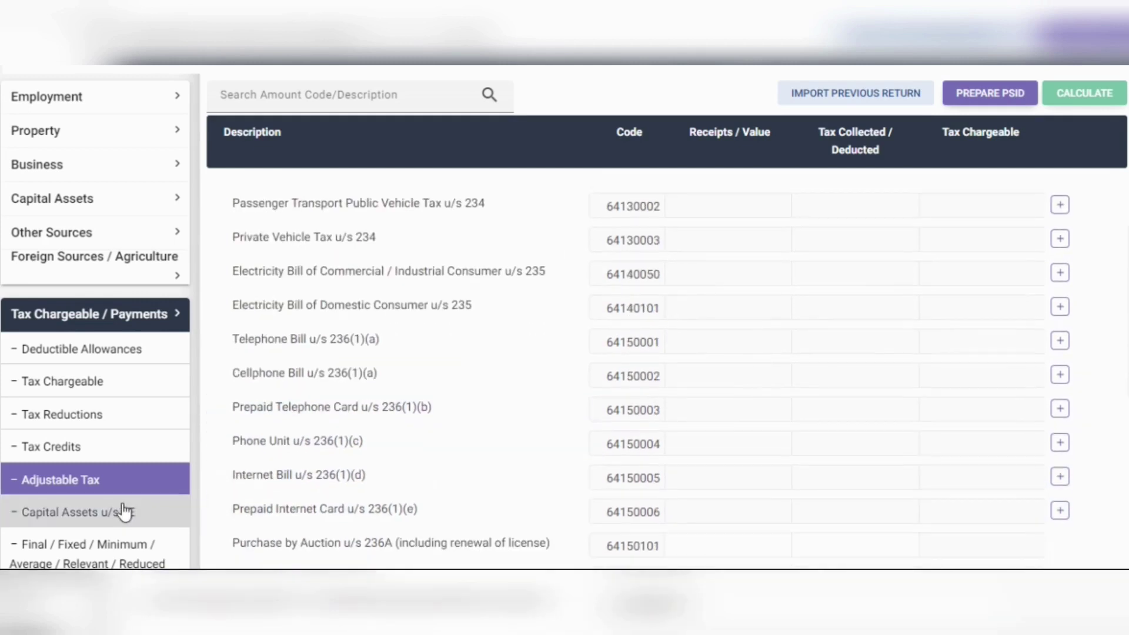
Step: Open the Final / Fixed / Minimum / Average / Relevant / Reduced Tax section and examine its import, dividend, sukuk and non-resident payment entries
click(111, 553)
scroll(436, 449, up, 5)
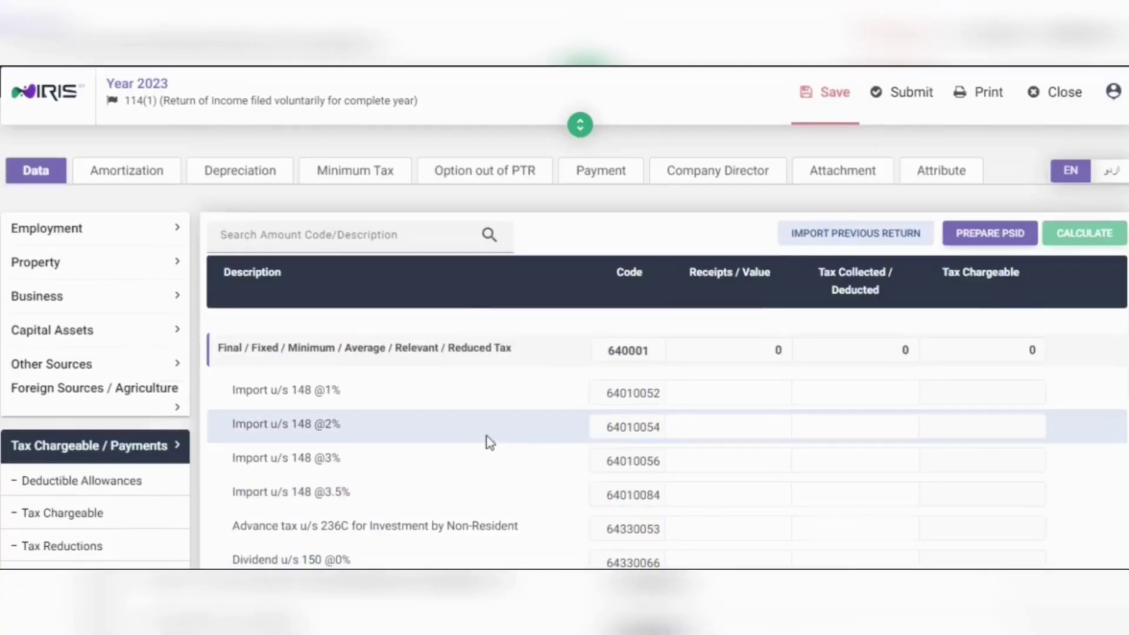
scroll(625, 423, down, 5)
scroll(700, 366, up, 5)
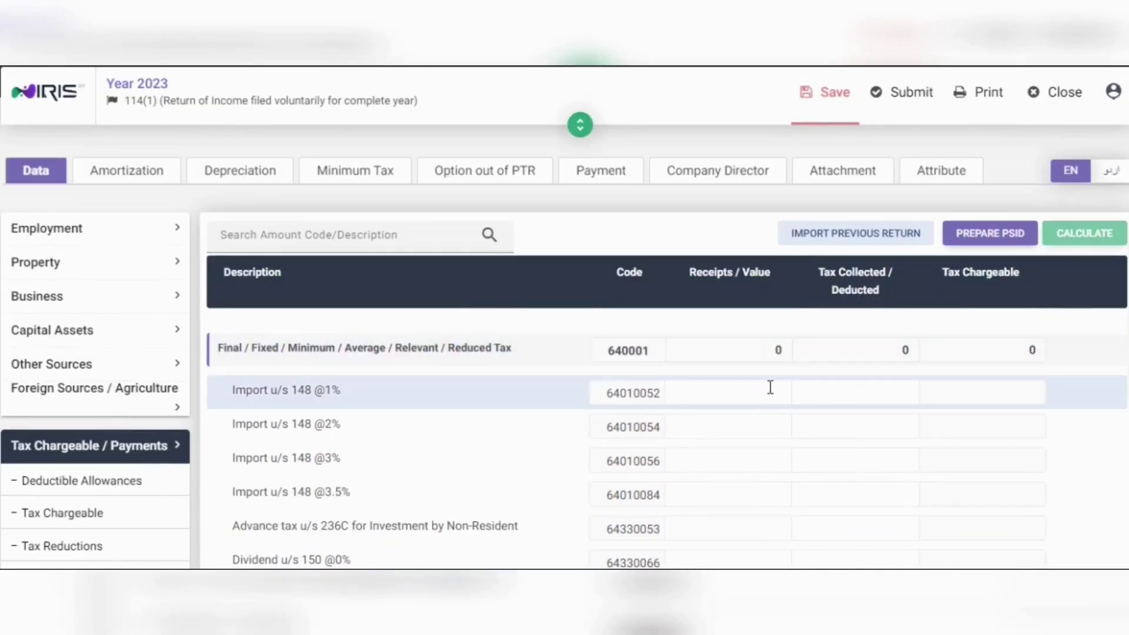
scroll(770, 387, down, 8)
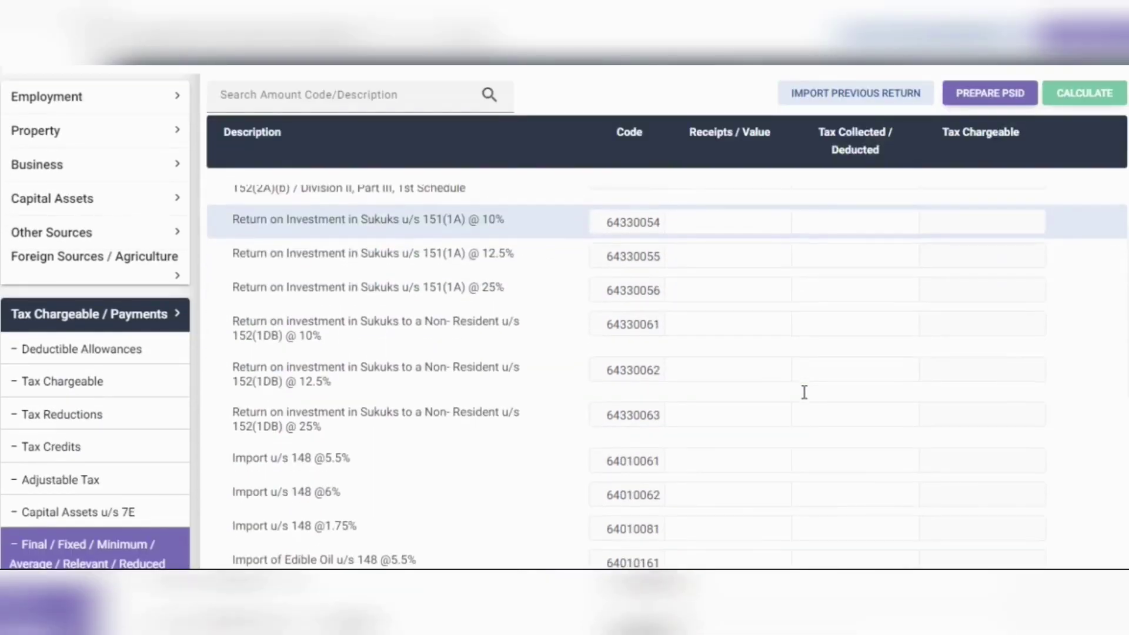
scroll(804, 393, down, 10)
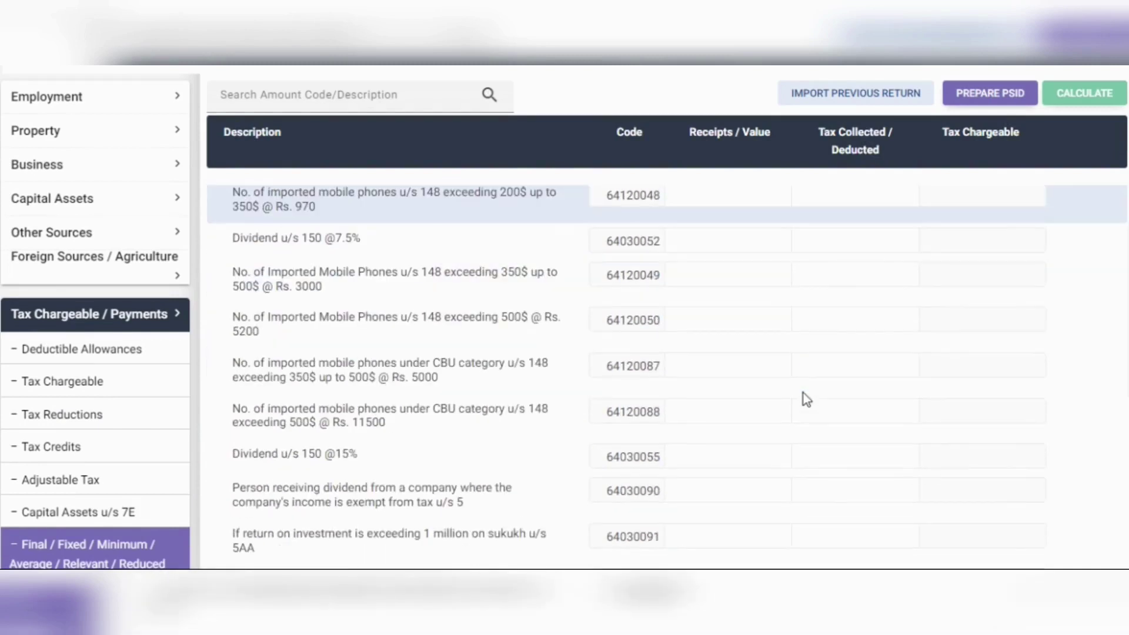
scroll(803, 393, down, 1)
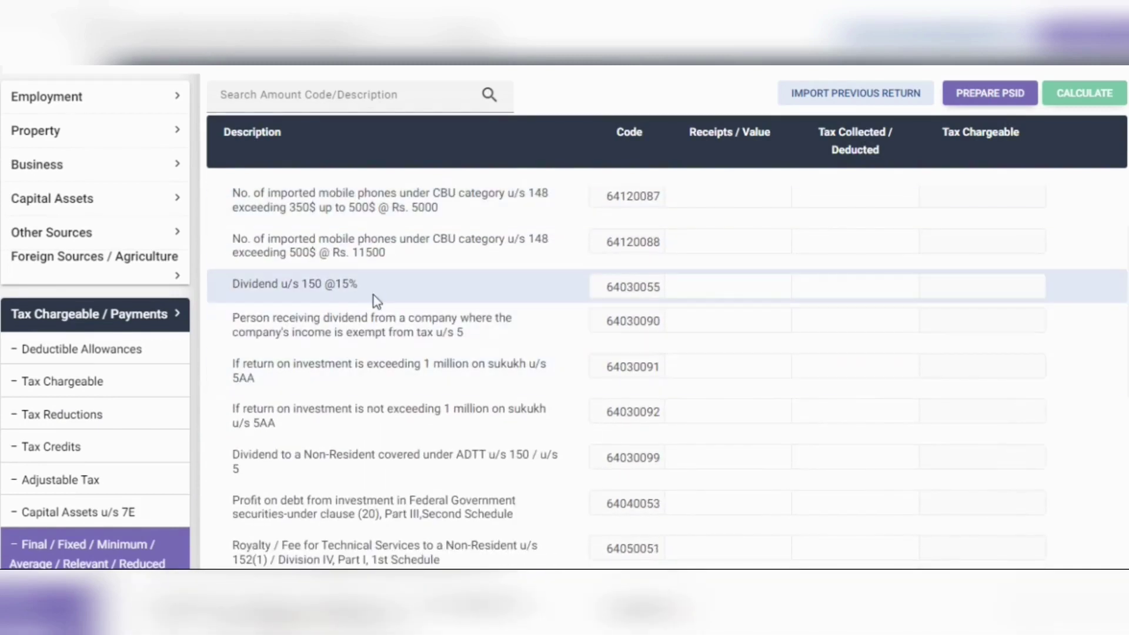
scroll(732, 404, down, 2)
scroll(734, 407, down, 6)
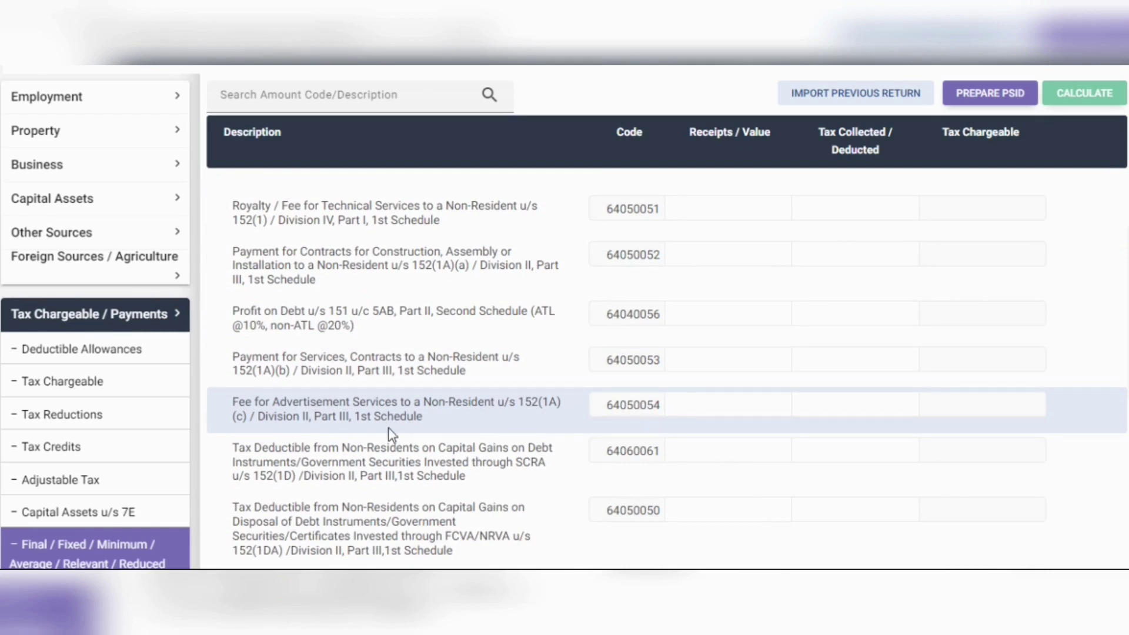
scroll(145, 381, down, 1)
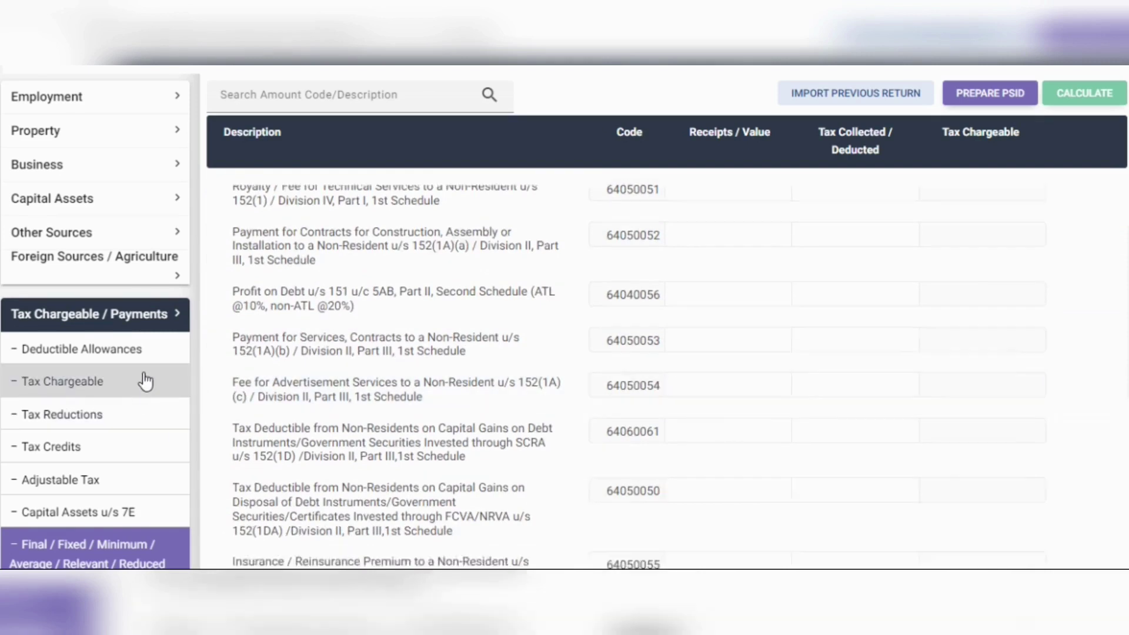
scroll(129, 397, down, 1)
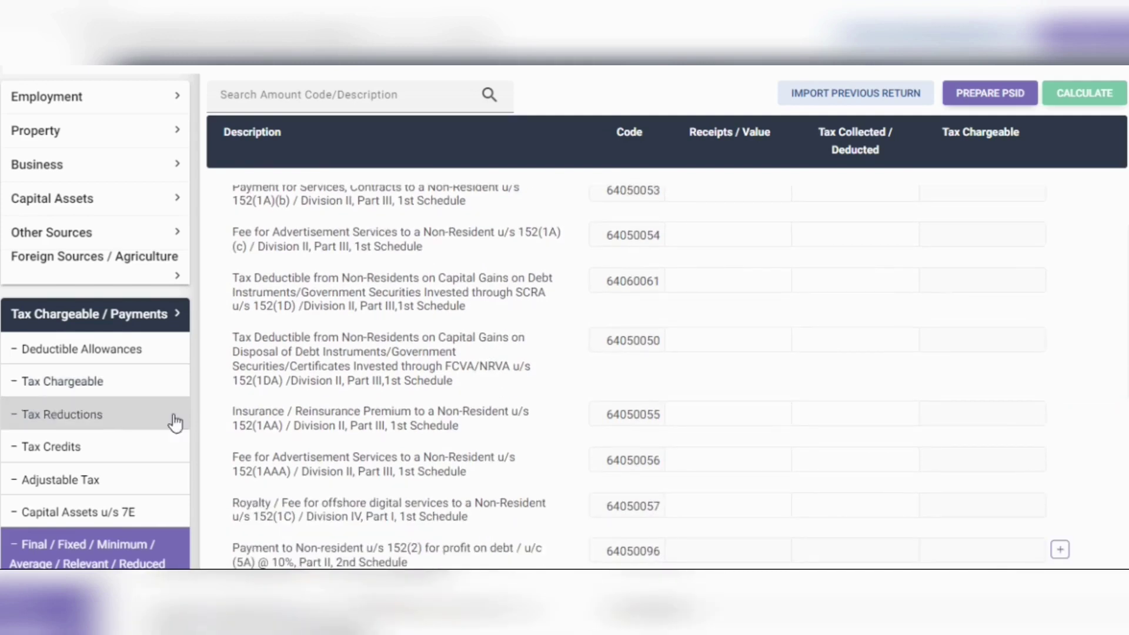
scroll(411, 423, down, 2)
scroll(435, 469, down, 1)
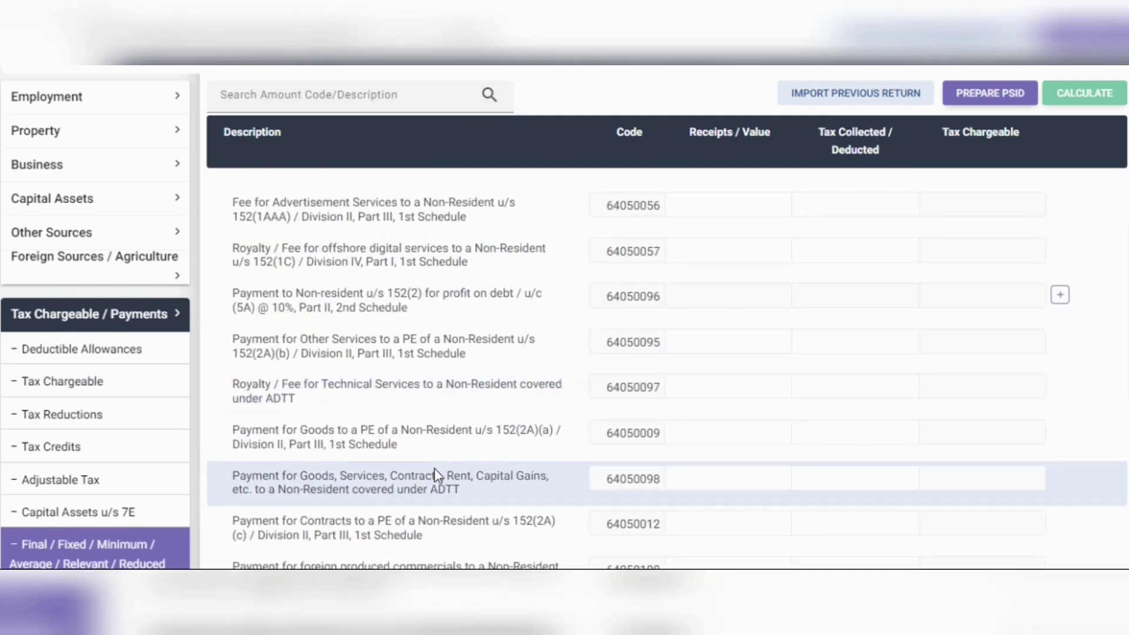
scroll(113, 451, down, 1)
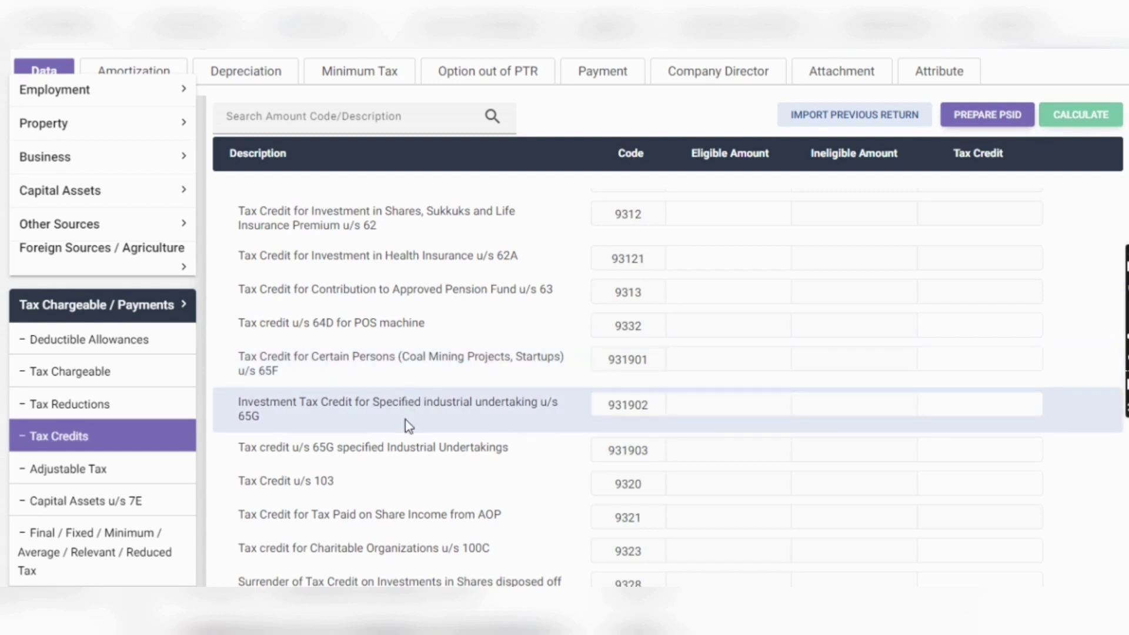
Step: Review the available Tax Credits entries down to the charitable donations to associates
scroll(404, 422, down, 1)
scroll(405, 422, down, 1)
scroll(405, 427, down, 1)
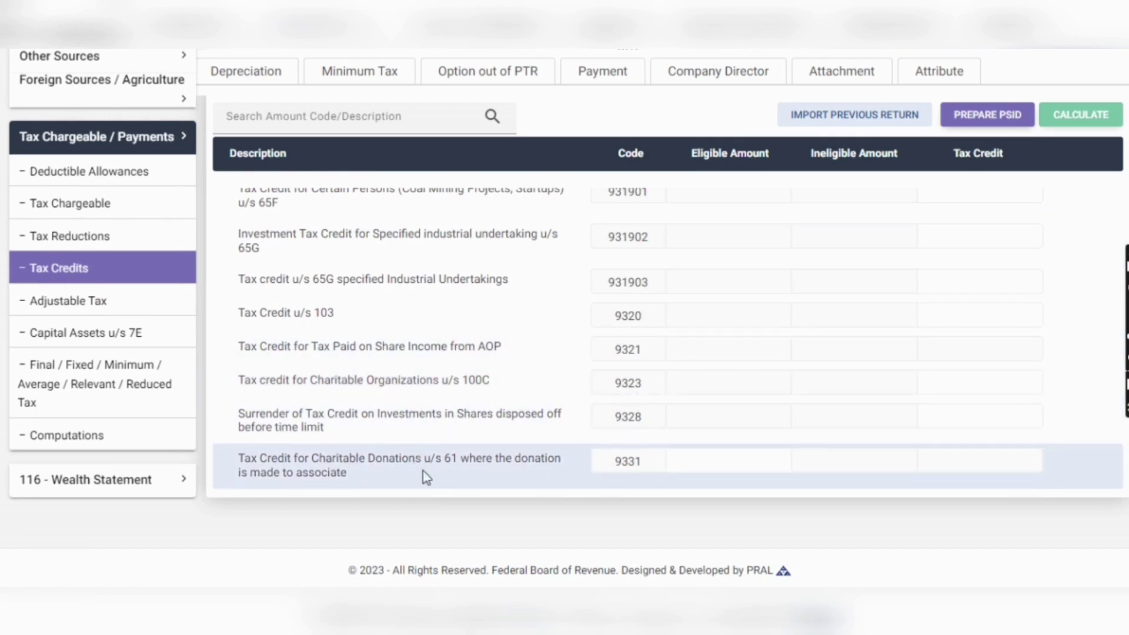
scroll(422, 471, up, 2)
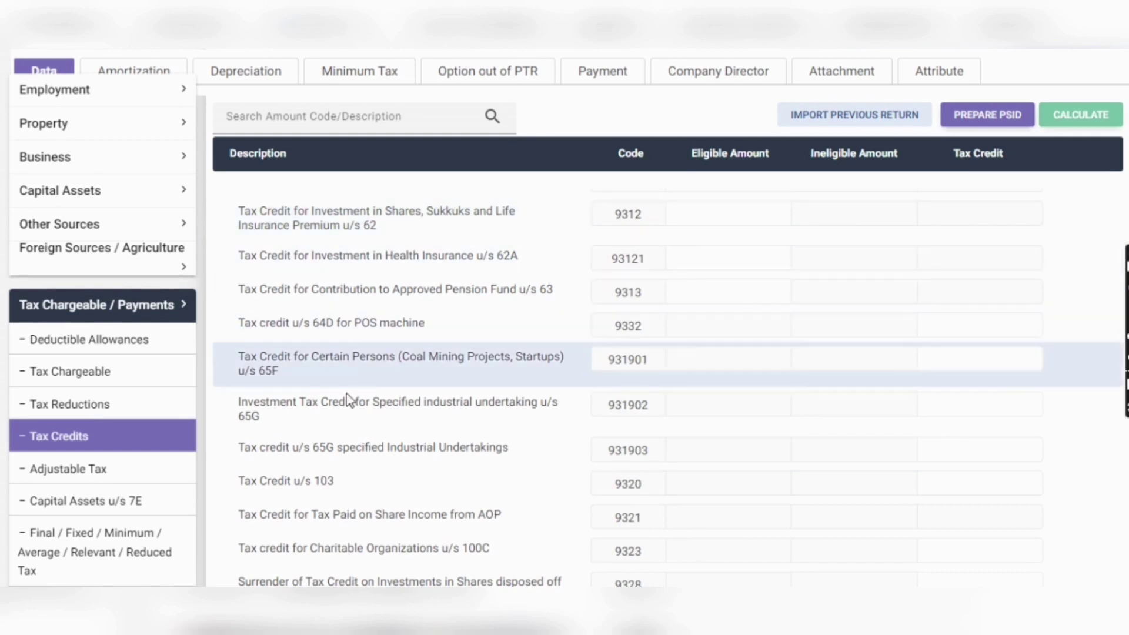
Step: Open the Deductible Allowances section and review its Zakat, Workers Welfare Fund, profit on debt and educational expenses entries
click(88, 339)
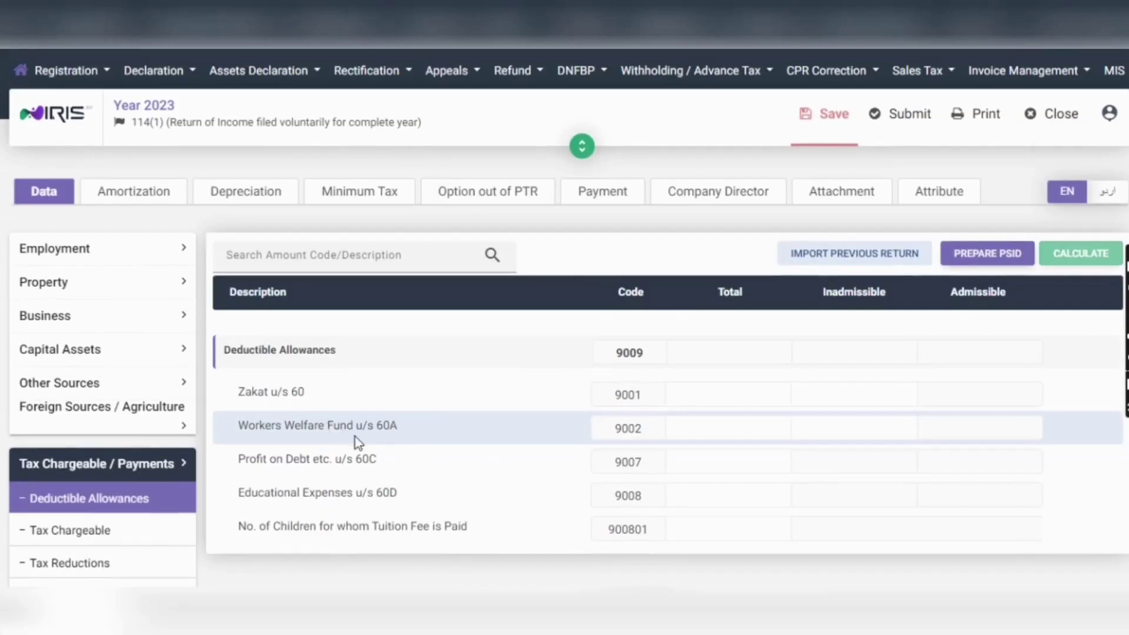
scroll(446, 400, down, 2)
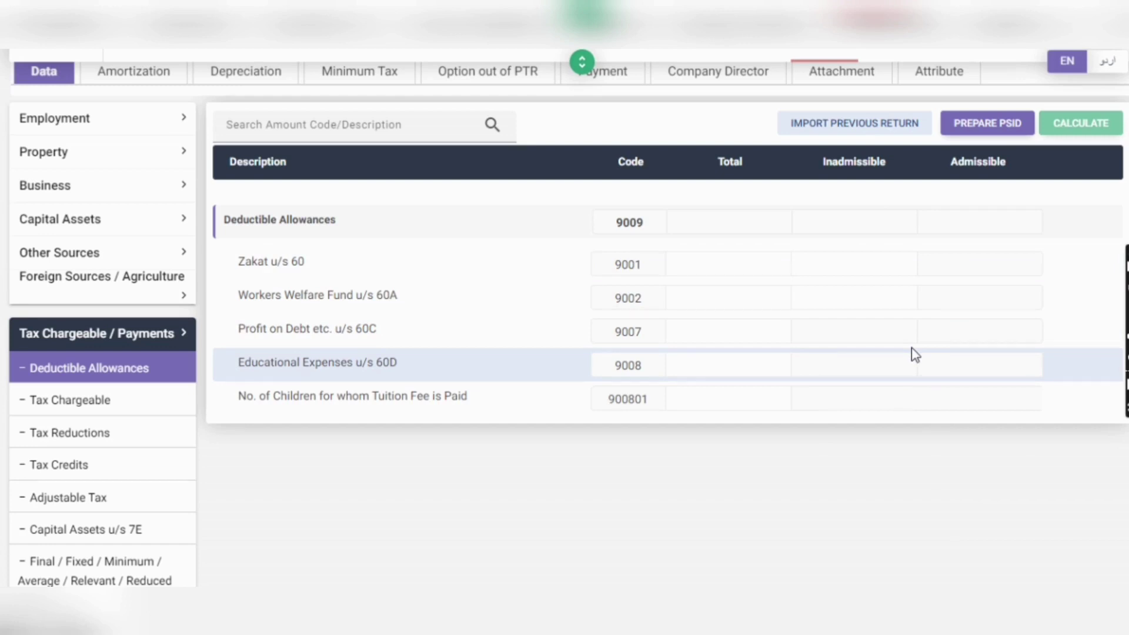
Step: Enter 600,000 as the total for Zakat u/s 60 and calculate the return
click(739, 263)
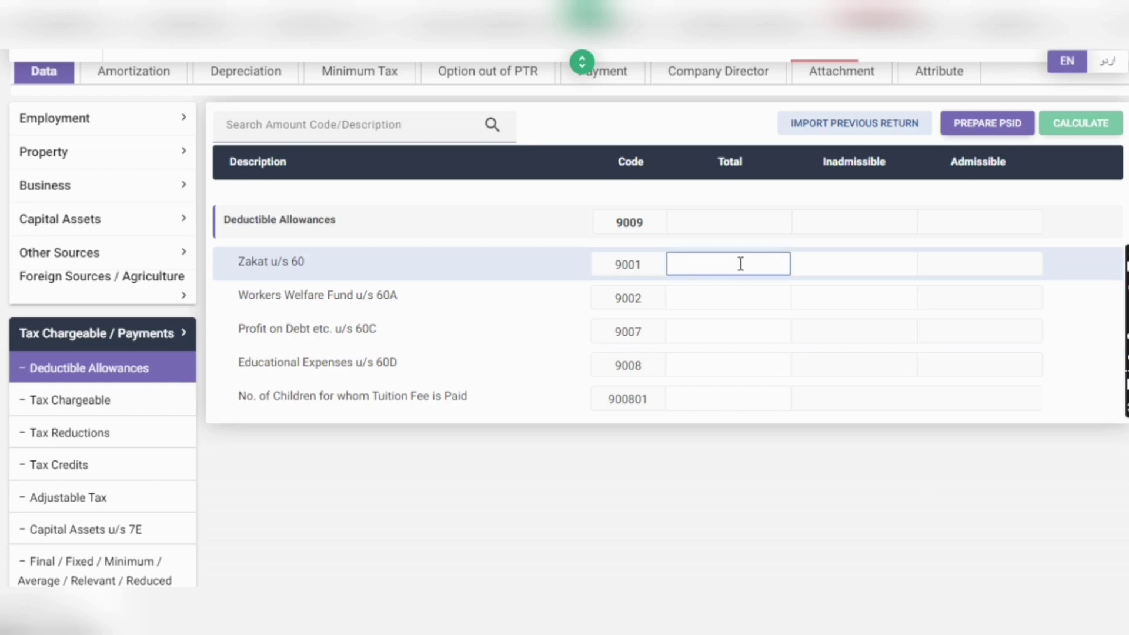
text(6000000)
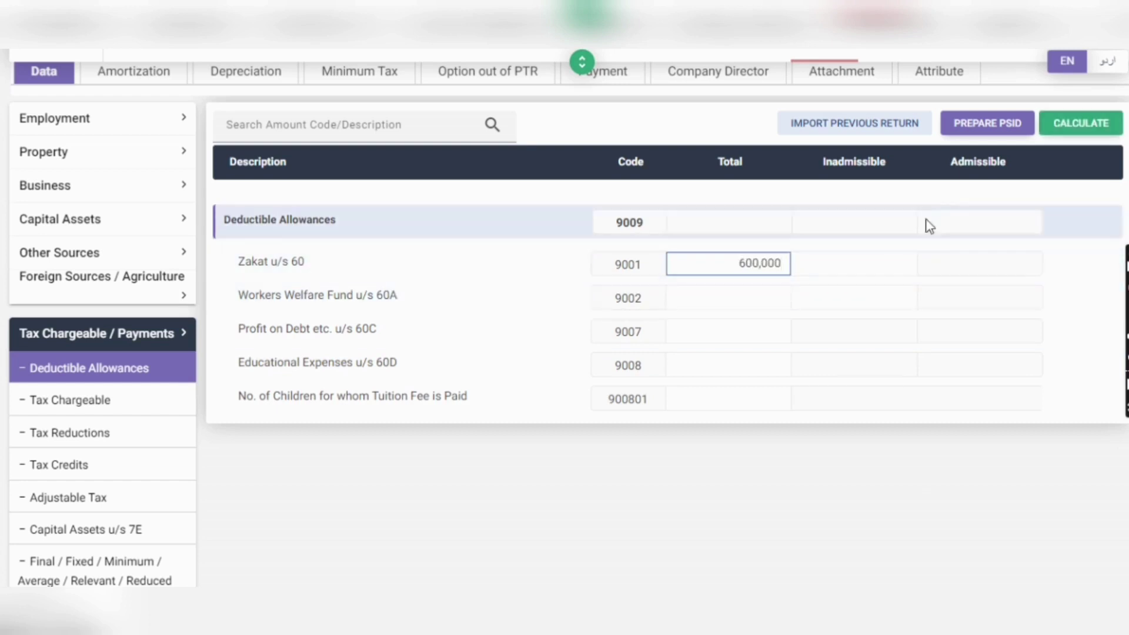
click(1096, 122)
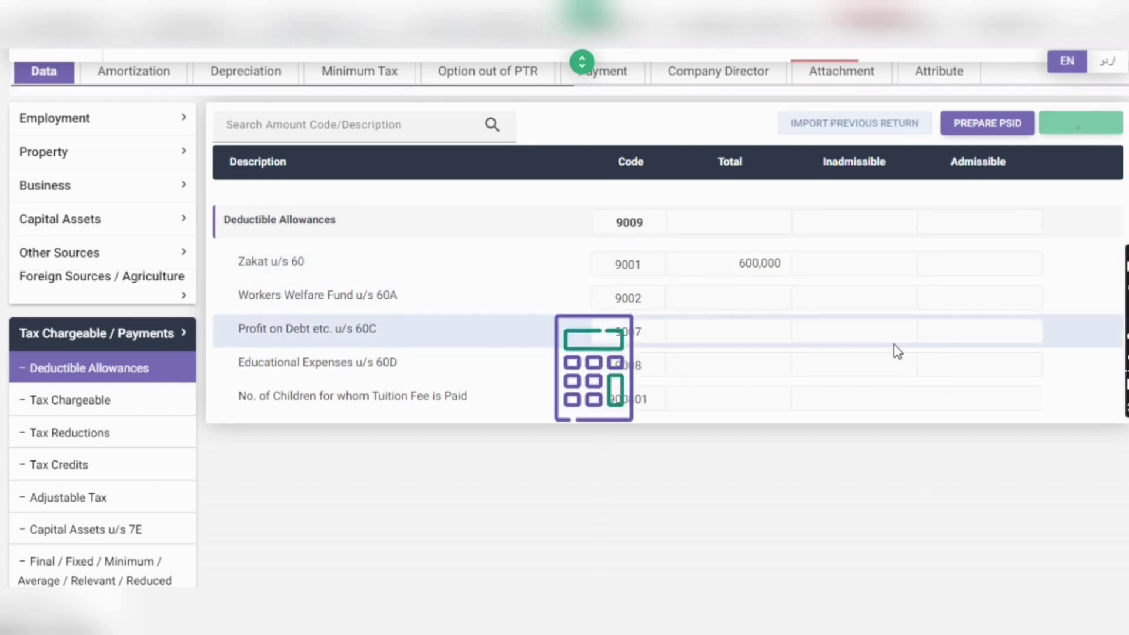
Step: Enter 63,500 as the inadmissible amount for Zakat u/s 60 and recalculate the return
click(860, 269)
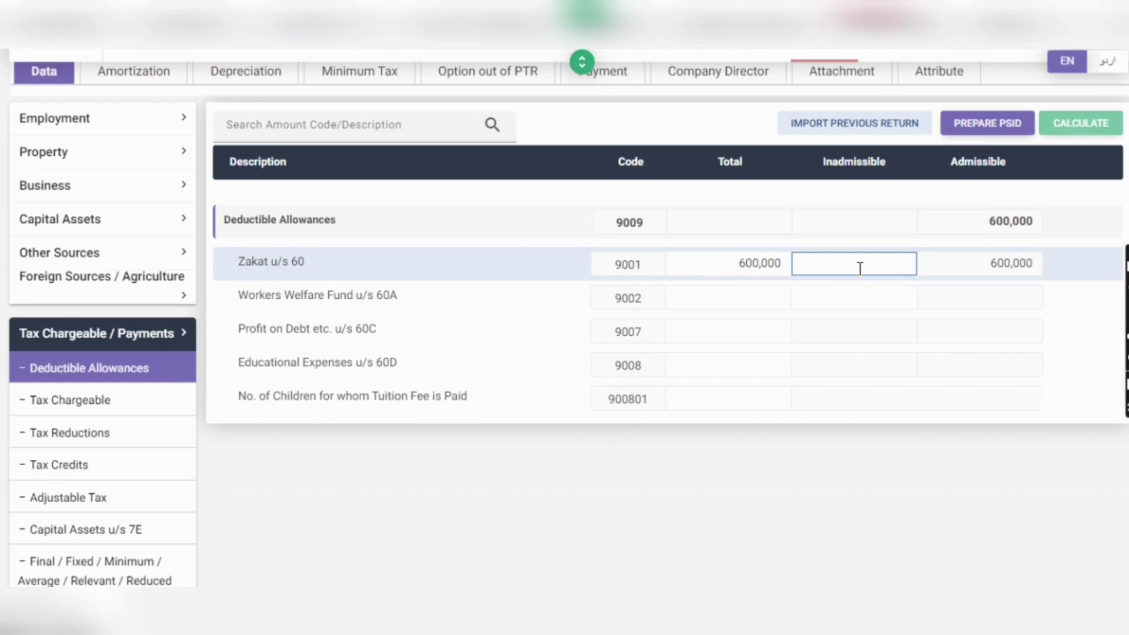
text(63,500)
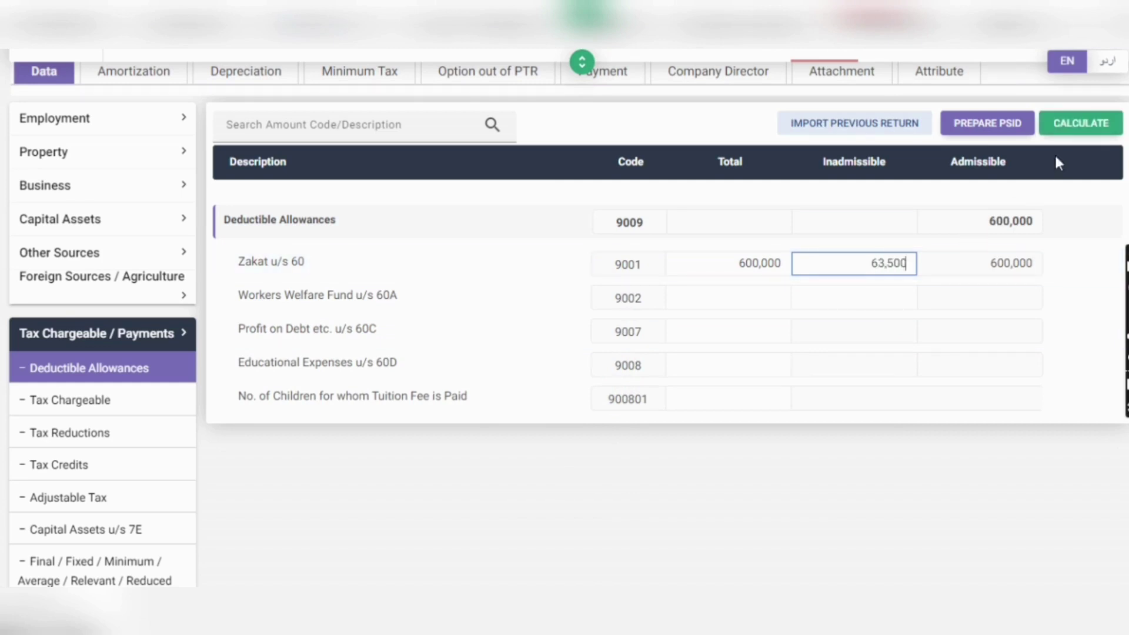
click(1071, 128)
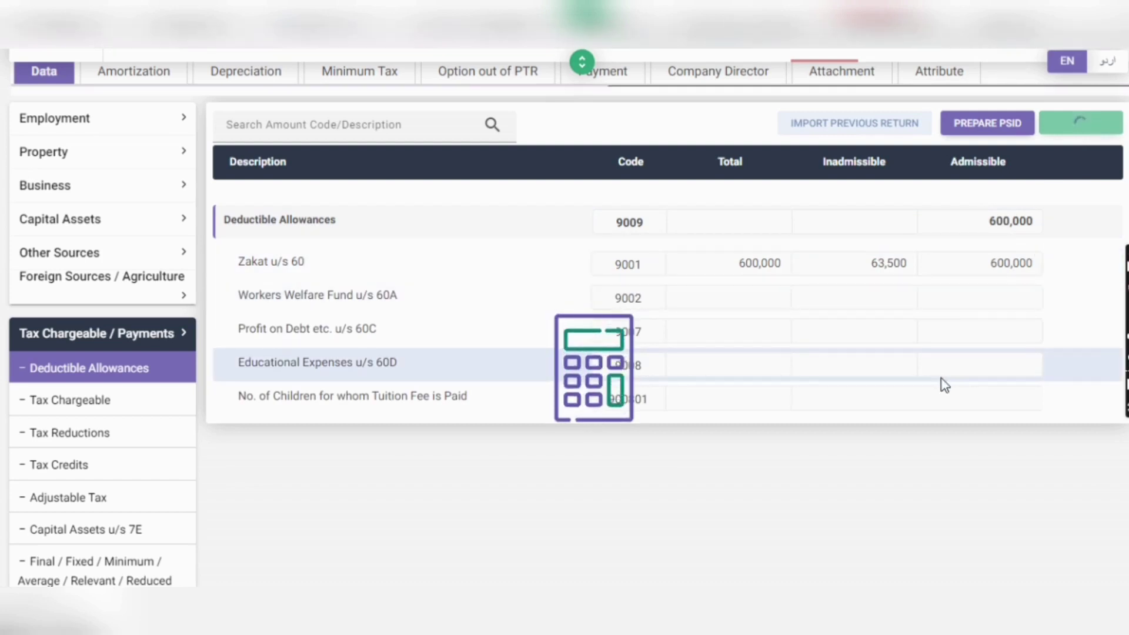